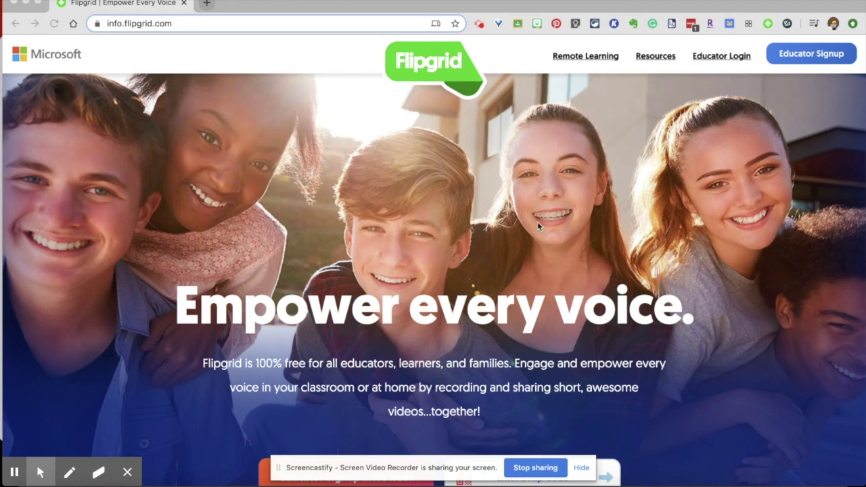
# Sign in as an educator, look over My Activity and My Grids, then begin a new grid
pyautogui.click(710, 59)
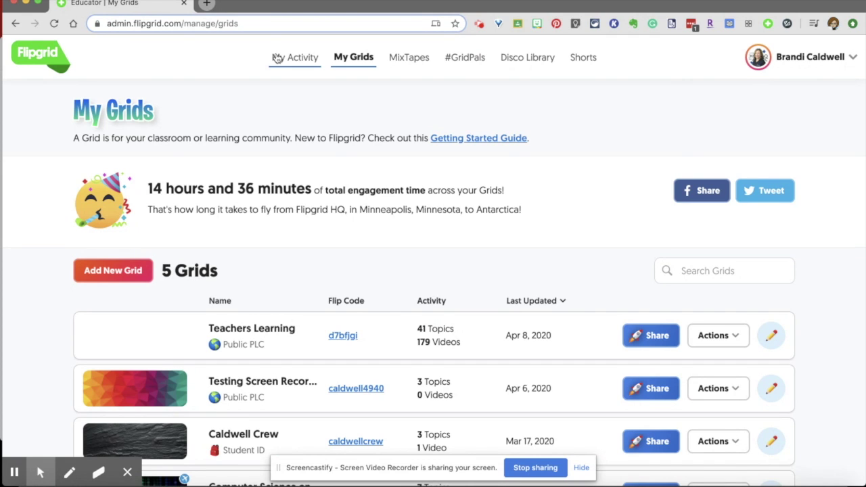
pyautogui.click(301, 58)
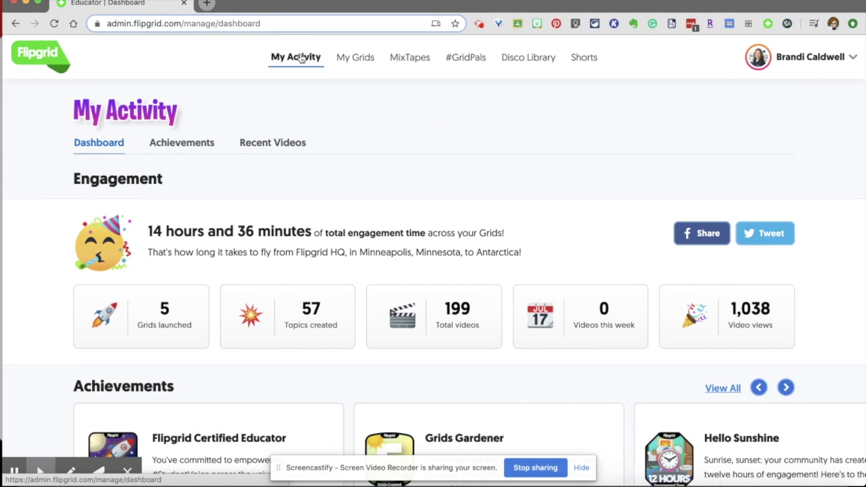
pyautogui.click(354, 58)
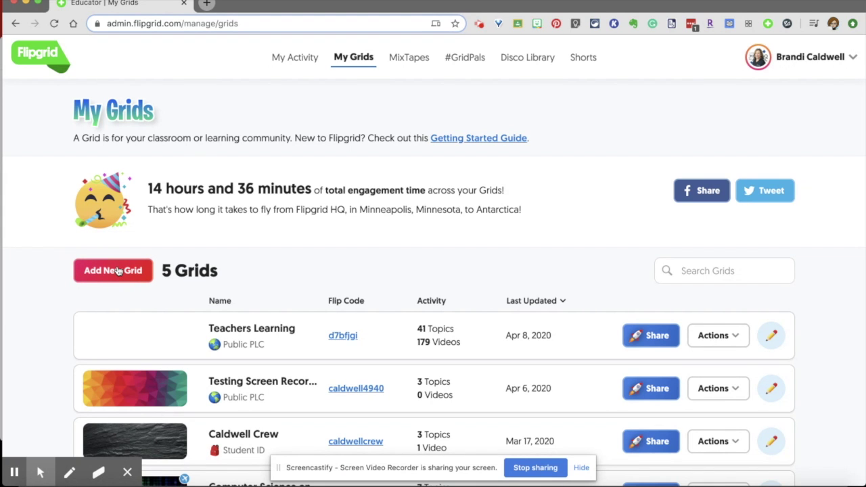
pyautogui.click(116, 270)
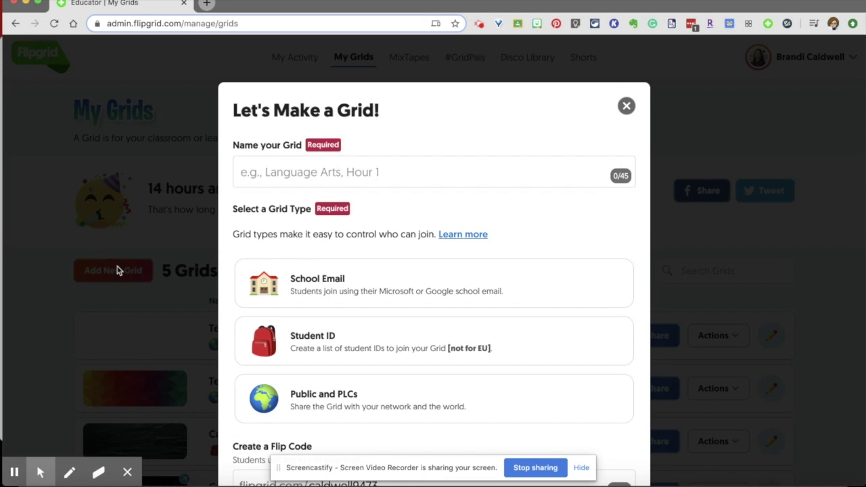
# Name the grid '1st Period Grid' and choose School Email as its grid type
pyautogui.click(273, 175)
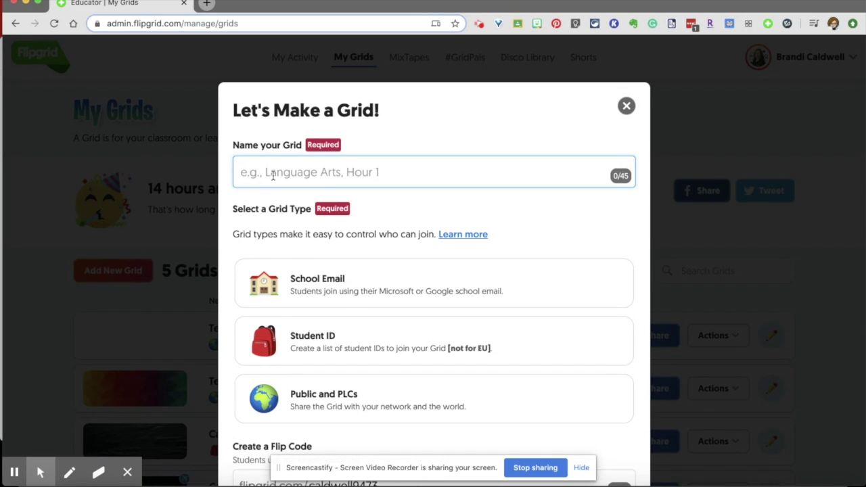
pyautogui.write('1st P')
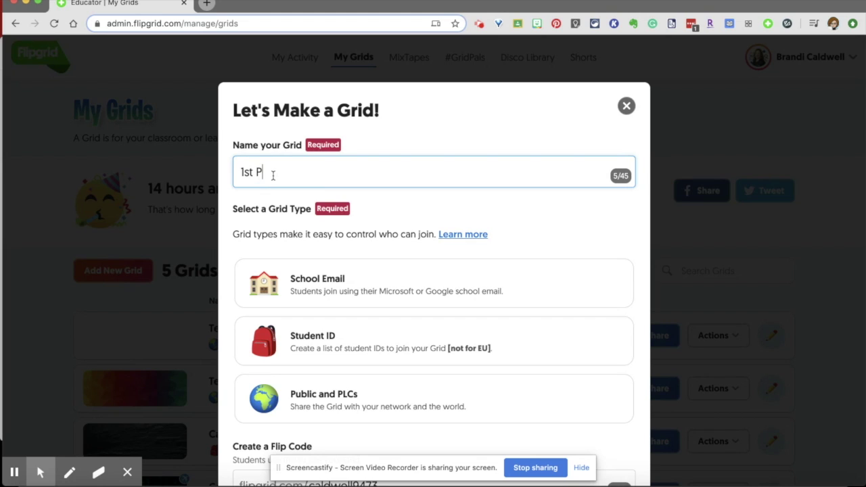
pyautogui.write('eriod Grid')
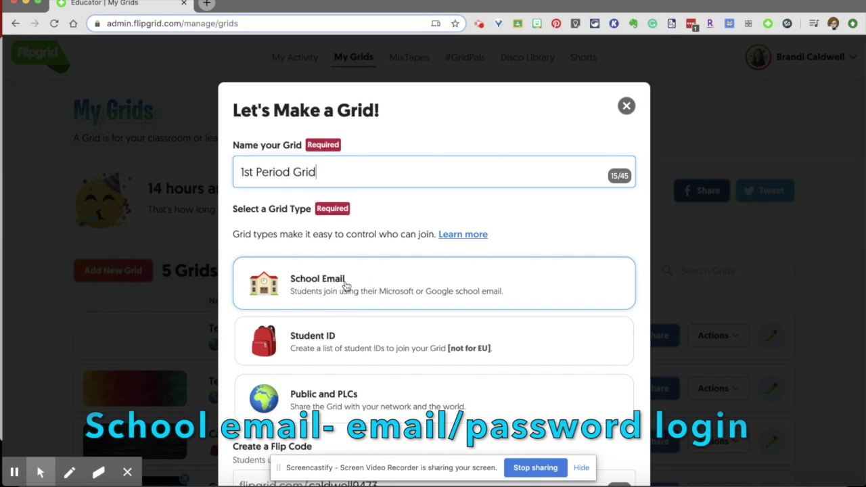
pyautogui.click(345, 285)
pyautogui.scroll(-3, 603, 384)
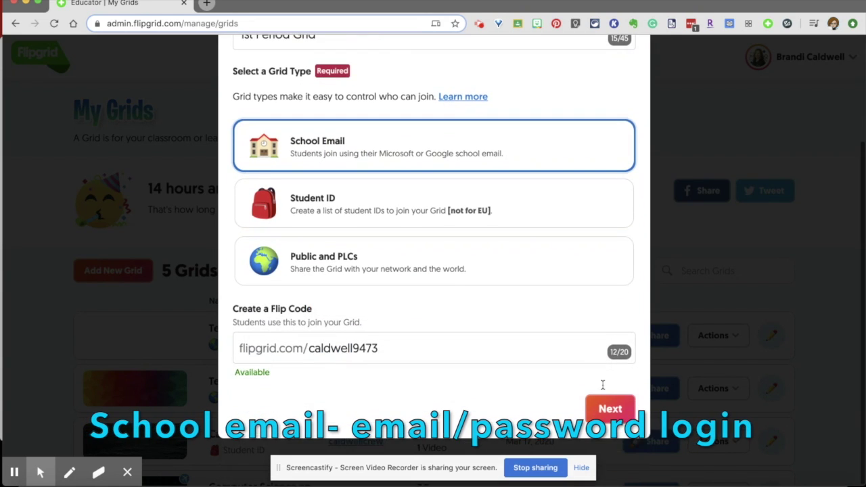
pyautogui.click(395, 351)
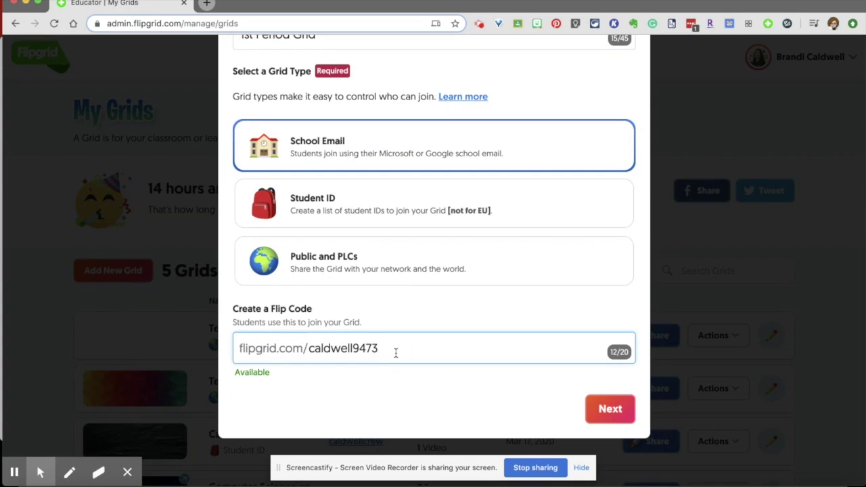
pyautogui.moveTo(384, 349); pyautogui.dragTo(310, 348)
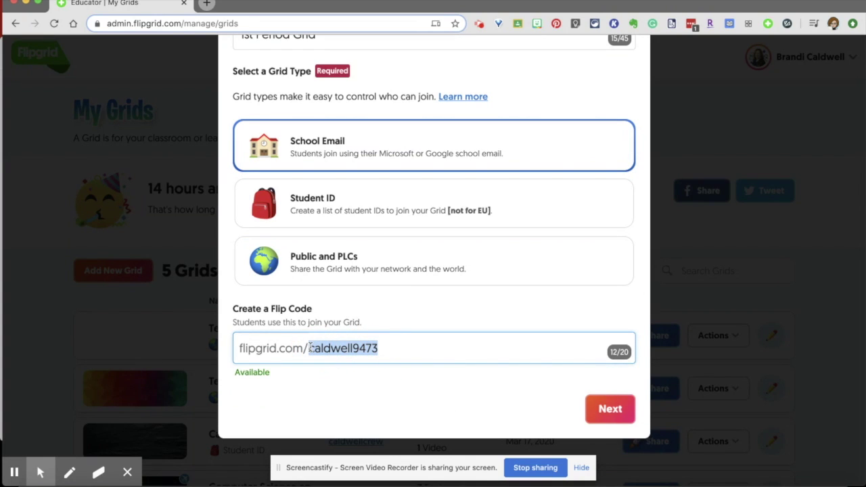
pyautogui.press('BackSpace')
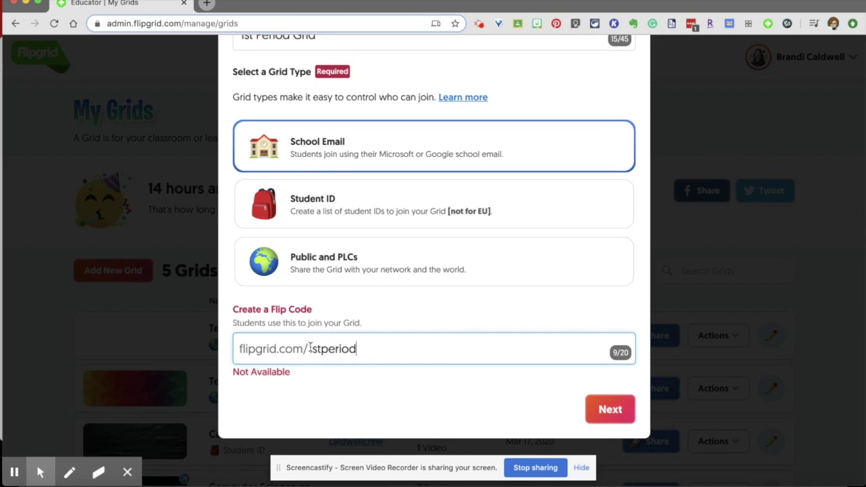
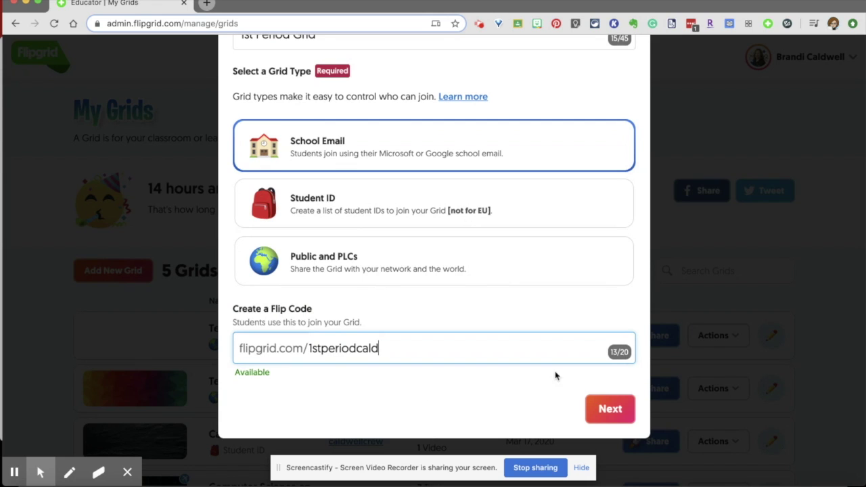
pyautogui.click(607, 407)
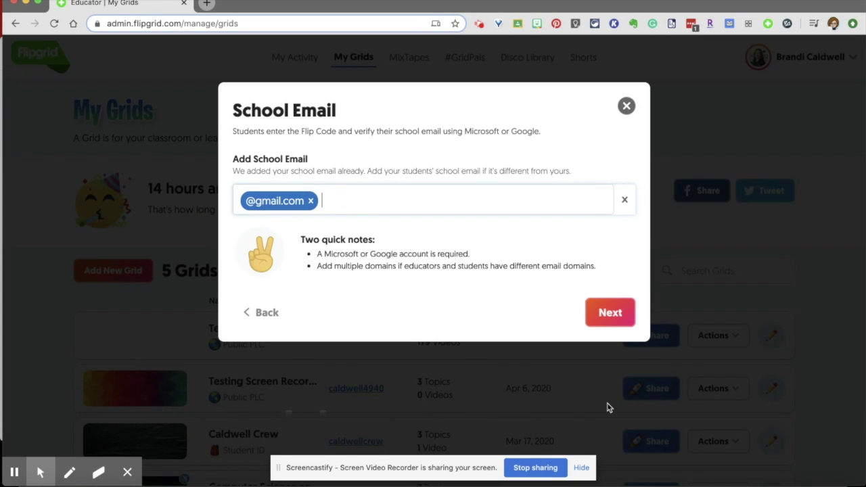
pyautogui.write('@ecboe.org')
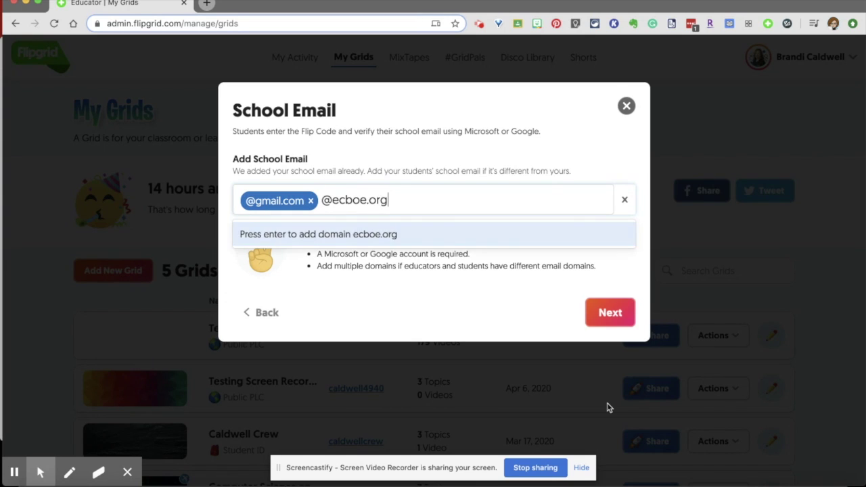
pyautogui.press('BackSpace')
pyautogui.press('BackSpace')
pyautogui.press('BackSpace')
pyautogui.press('BackSpace')
pyautogui.press('BackSpace')
pyautogui.press('BackSpace')
pyautogui.press('BackSpace')
pyautogui.press('BackSpace')
pyautogui.write('s')
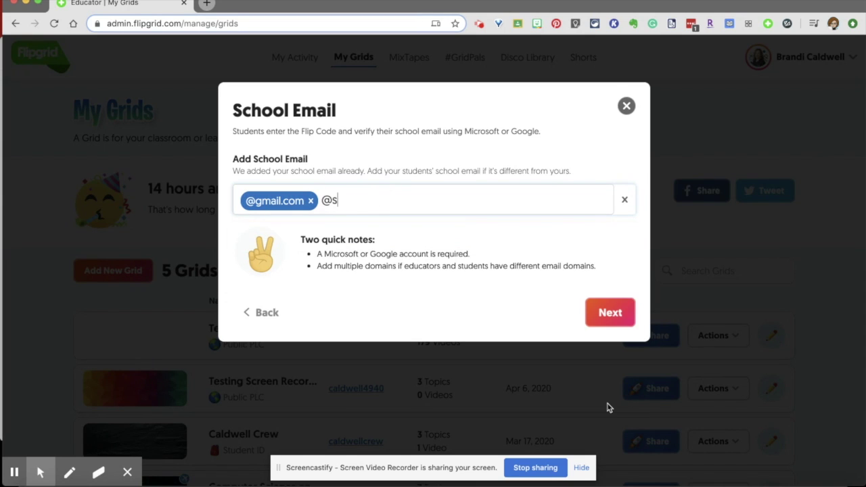
pyautogui.write('tudents.sccboe.org')
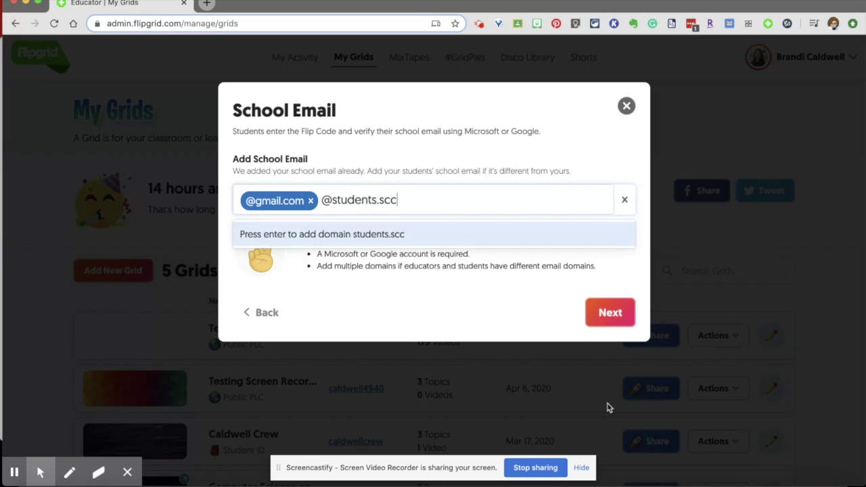
pyautogui.press('BackSpace')
pyautogui.press('BackSpace')
pyautogui.press('BackSpace')
pyautogui.press('BackSpace')
pyautogui.press('BackSpace')
pyautogui.press('BackSpace')
pyautogui.press('BackSpace')
pyautogui.press('BackSpace')
pyautogui.press('BackSpace')
pyautogui.press('BackSpace')
pyautogui.press('BackSpace')
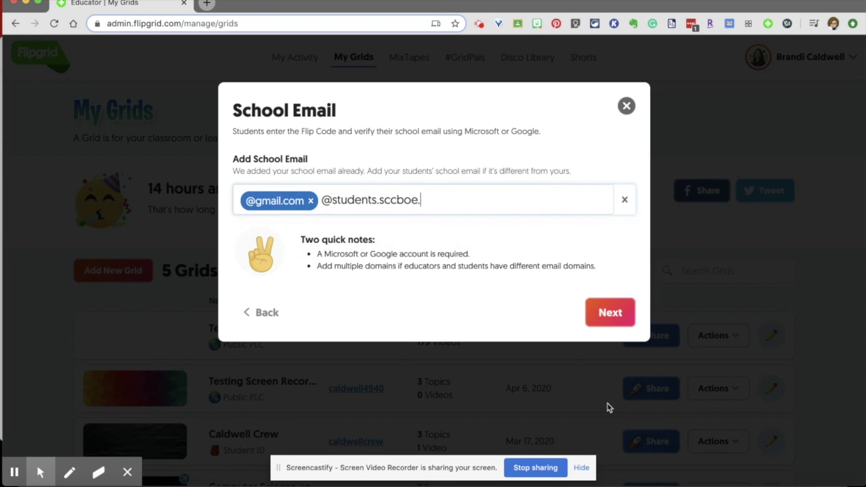
pyautogui.press('BackSpace')
pyautogui.press('BackSpace')
pyautogui.press('BackSpace')
pyautogui.press('BackSpace')
pyautogui.press('BackSpace')
pyautogui.press('BackSpace')
pyautogui.press('BackSpace')
pyautogui.press('BackSpace')
pyautogui.press('BackSpace')
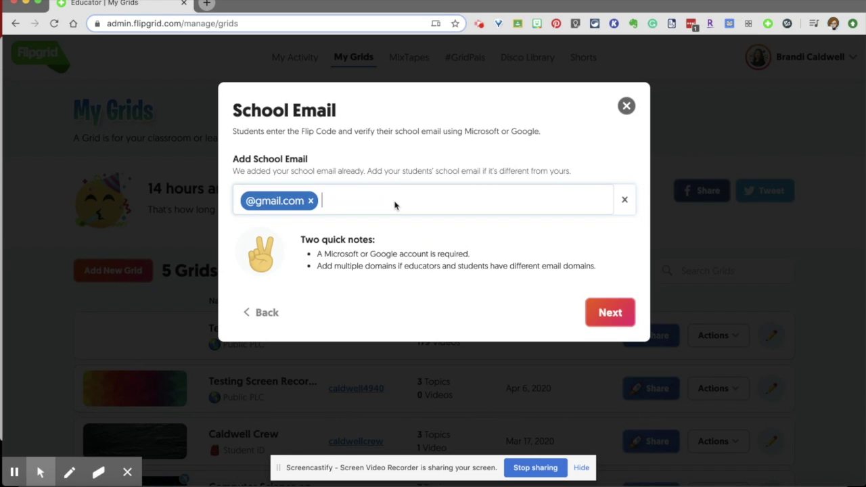
pyautogui.click(619, 316)
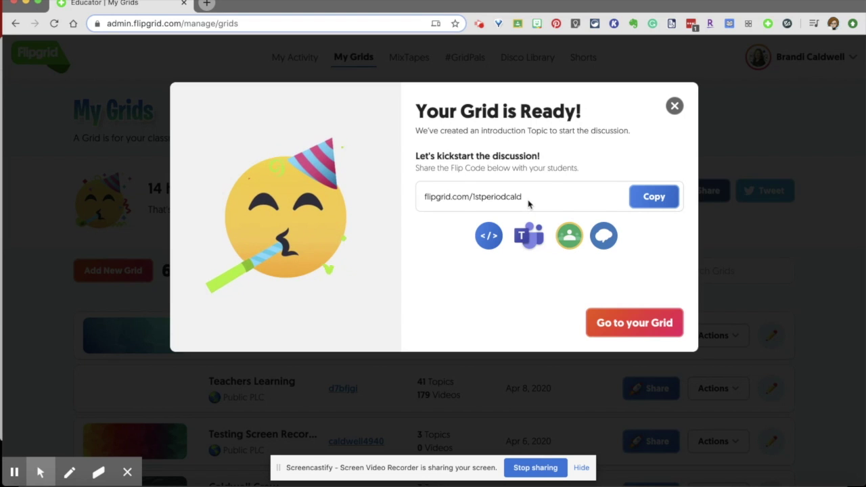
# Go to the new 1st Period Grid's details page and start adding a topic
pyautogui.click(625, 325)
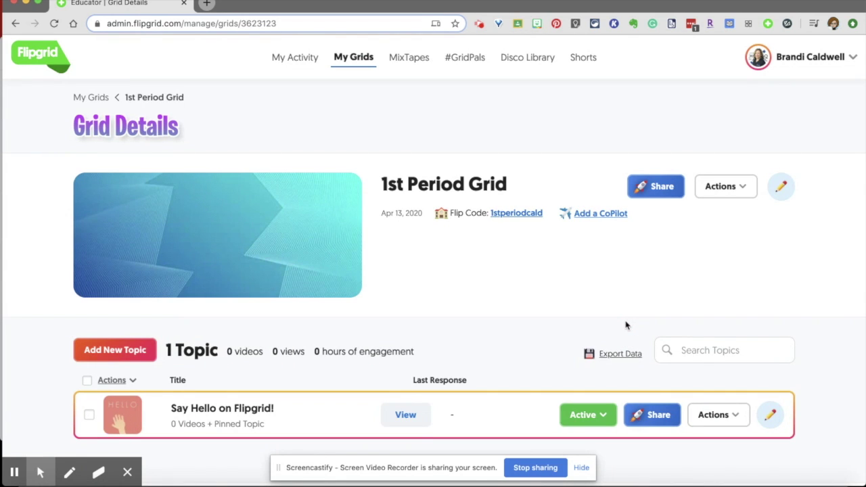
pyautogui.scroll(-1, 576, 296)
pyautogui.scroll(-1, 575, 296)
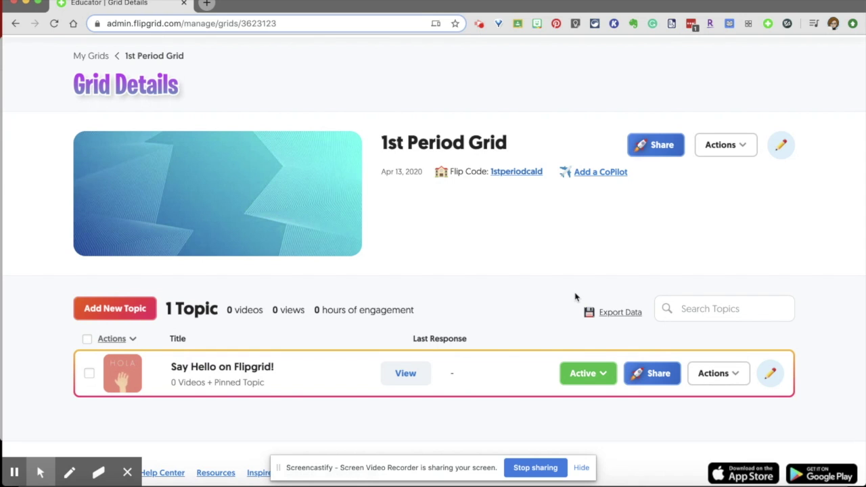
pyautogui.click(116, 308)
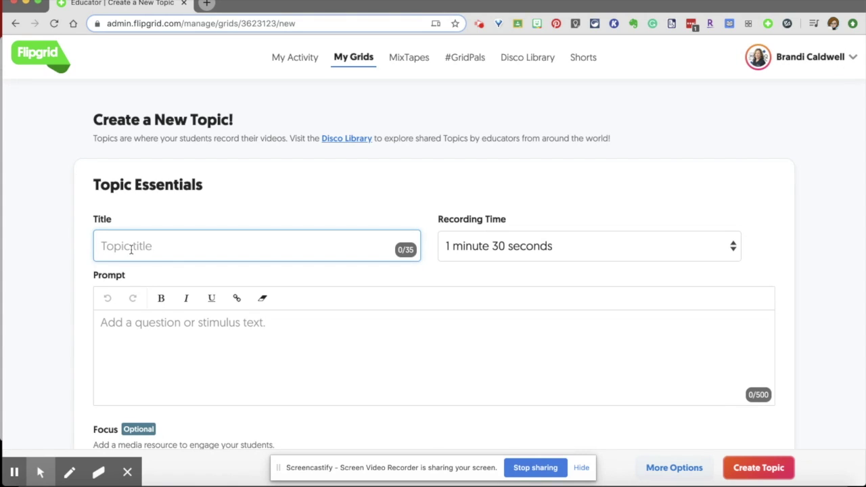
# Title the new topic 'Video Response'
pyautogui.write('Vdi')
pyautogui.press('BackSpace')
pyautogui.write('ideo Response')
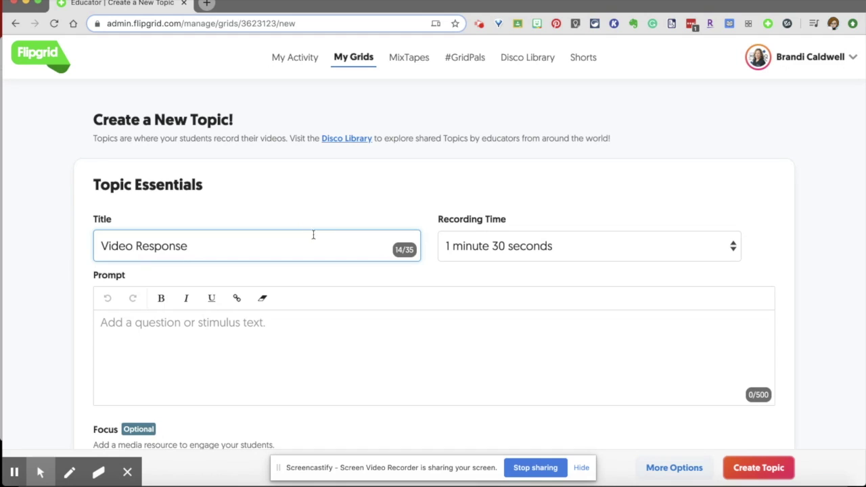
# Set a 10-minute recording time and the prompt 'Please submit your videos here'
pyautogui.click(552, 251)
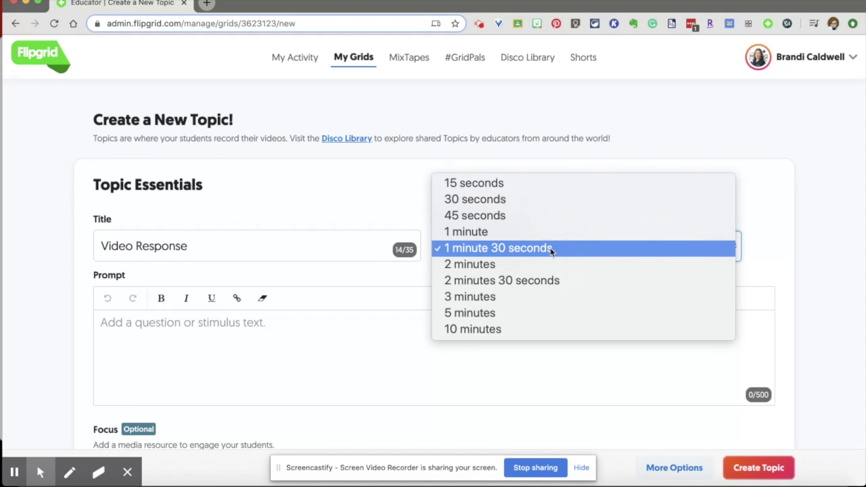
pyautogui.click(508, 329)
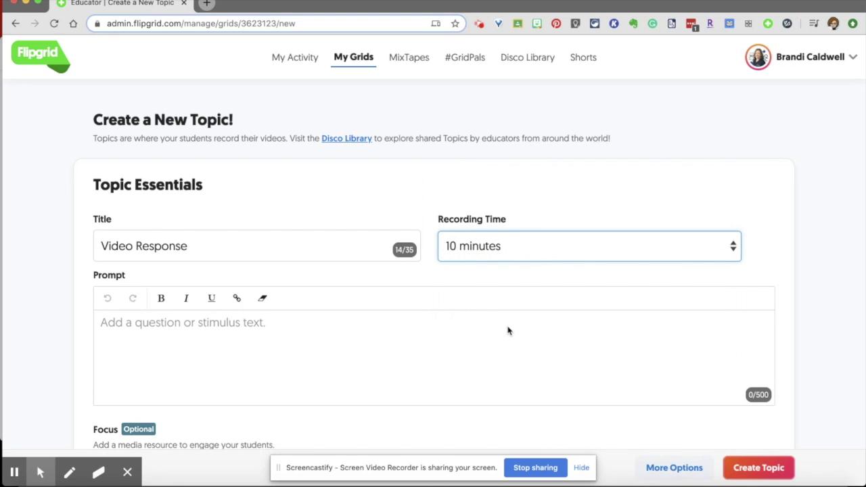
pyautogui.click(259, 327)
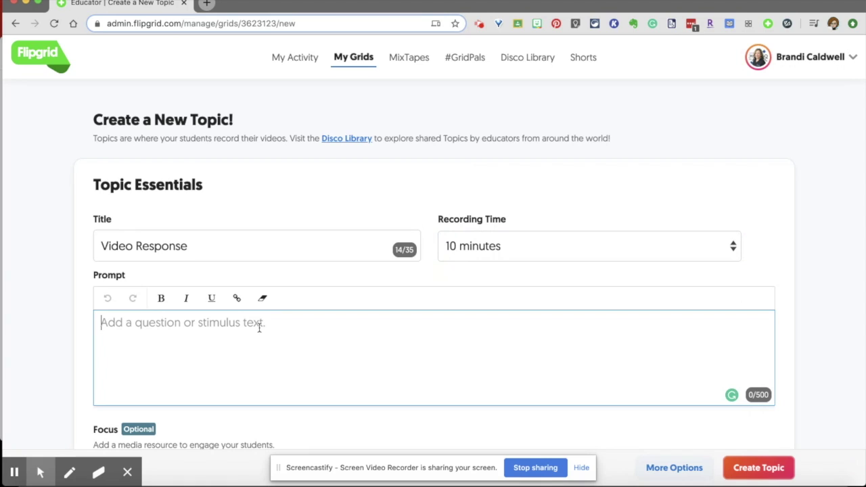
pyautogui.write('Please ')
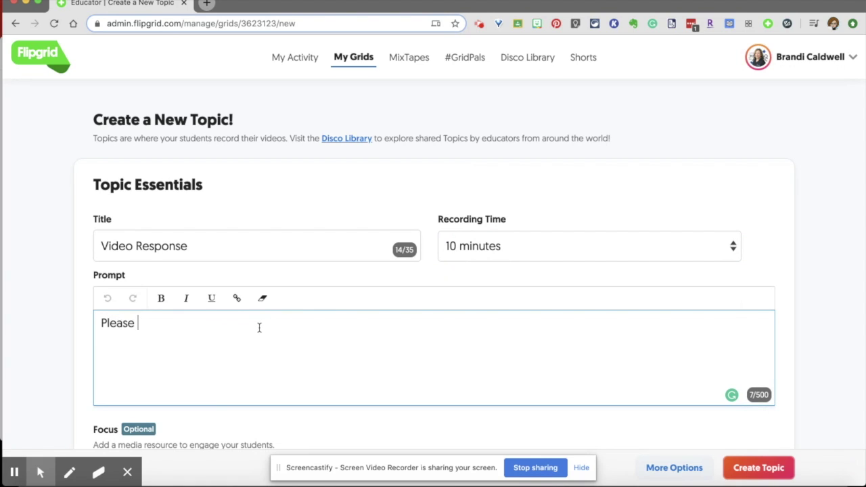
pyautogui.write('submit your vi')
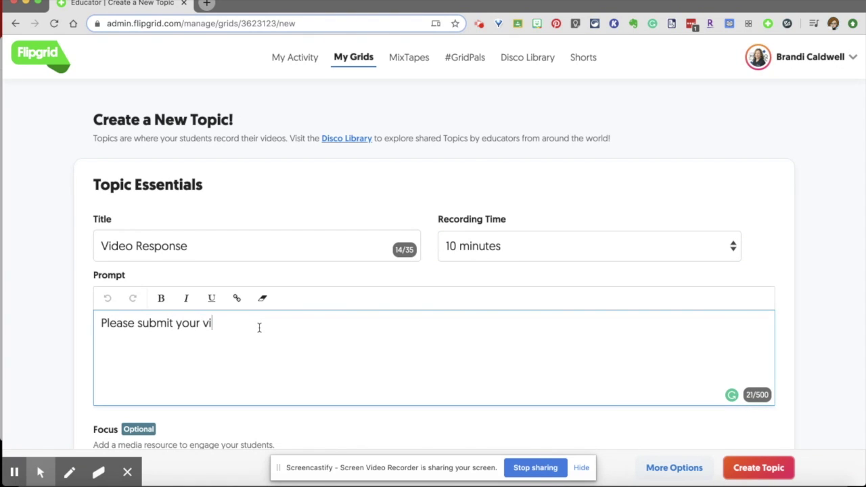
pyautogui.write('deos here')
# Choose the star-eyes emoji as the topic focus and create the Video Response topic
pyautogui.scroll(-1, 296, 341)
pyautogui.scroll(-3, 296, 341)
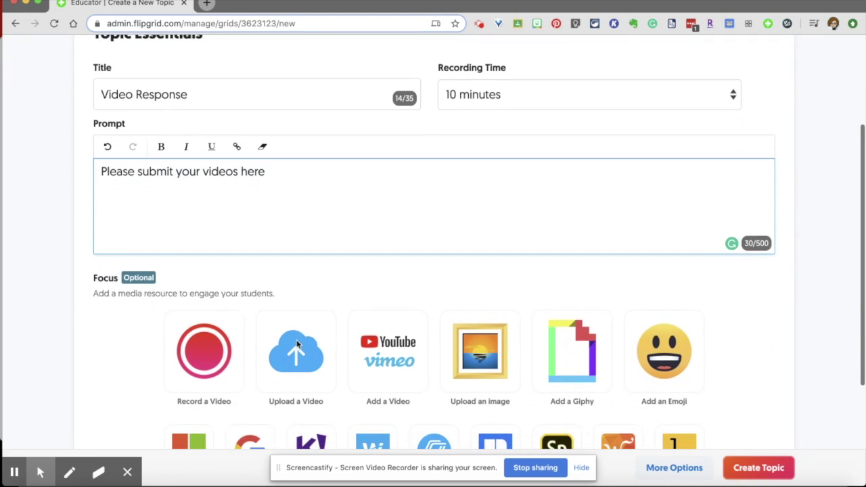
pyautogui.scroll(-1, 300, 287)
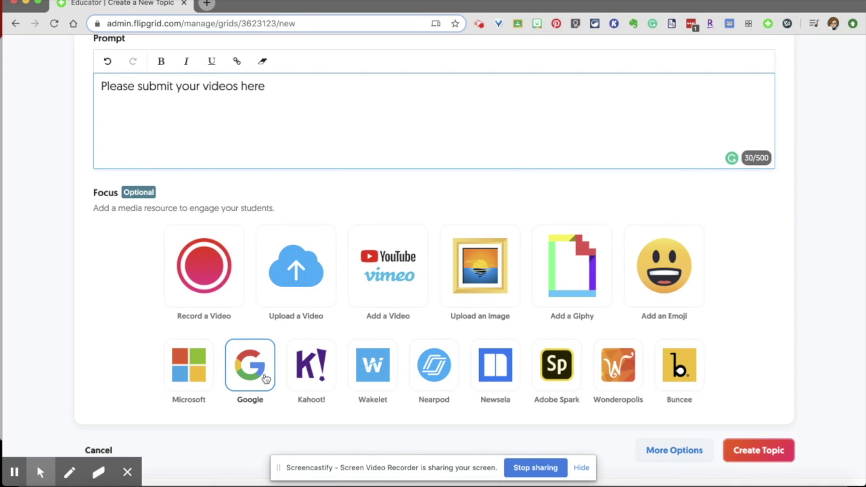
pyautogui.scroll(-1, 265, 378)
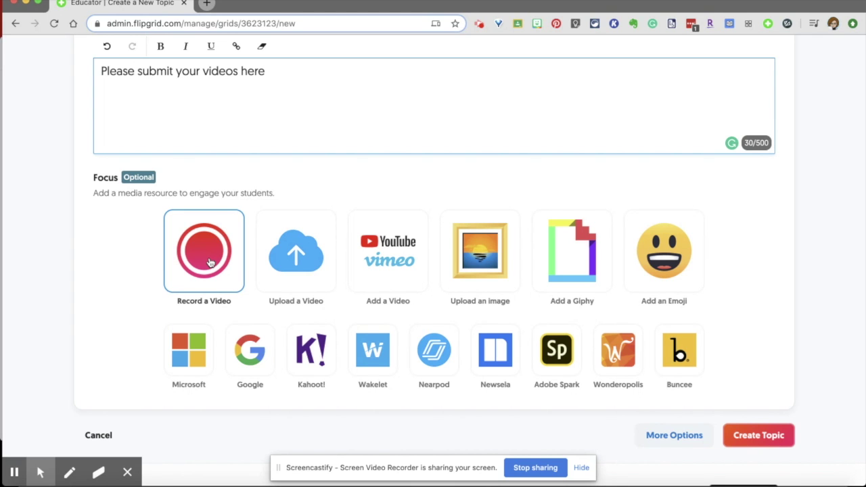
pyautogui.click(682, 261)
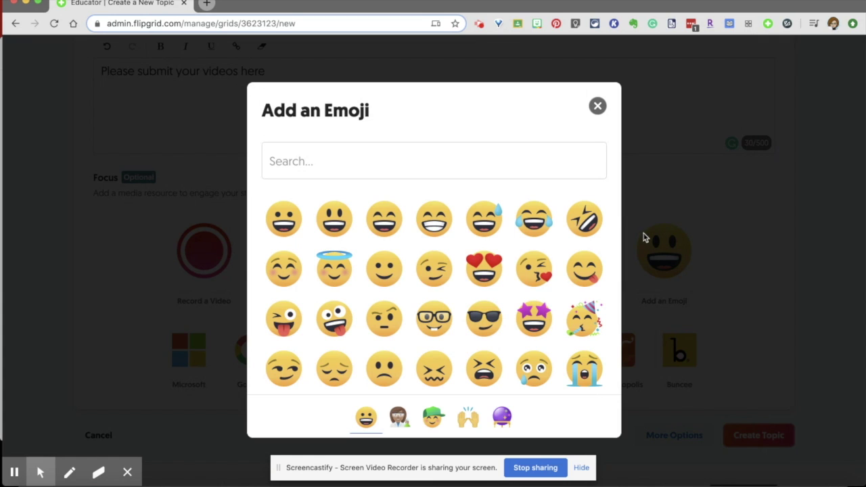
pyautogui.click(533, 311)
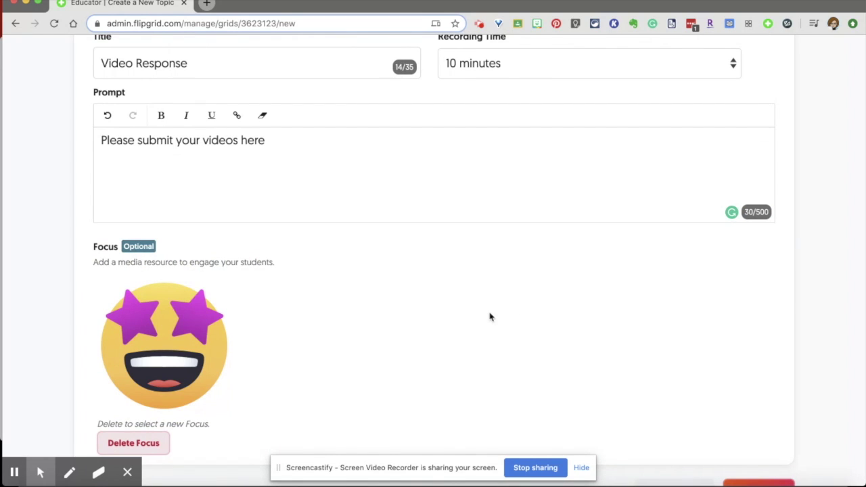
pyautogui.scroll(-4, 458, 309)
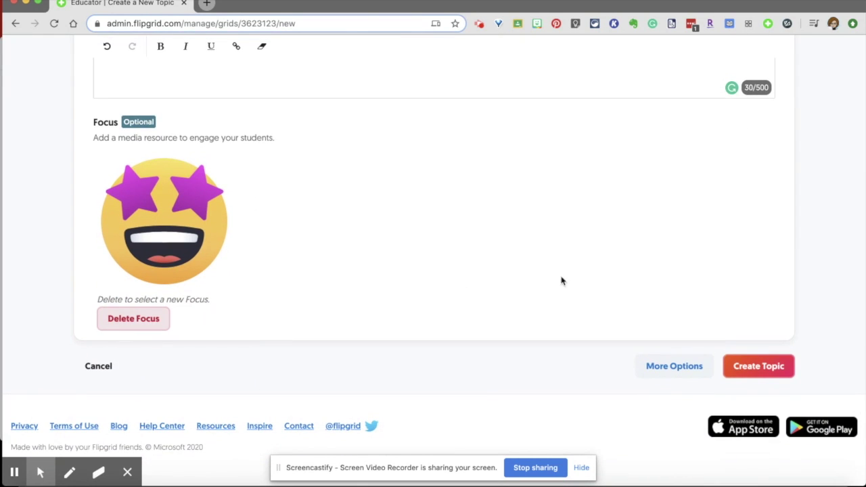
pyautogui.click(765, 366)
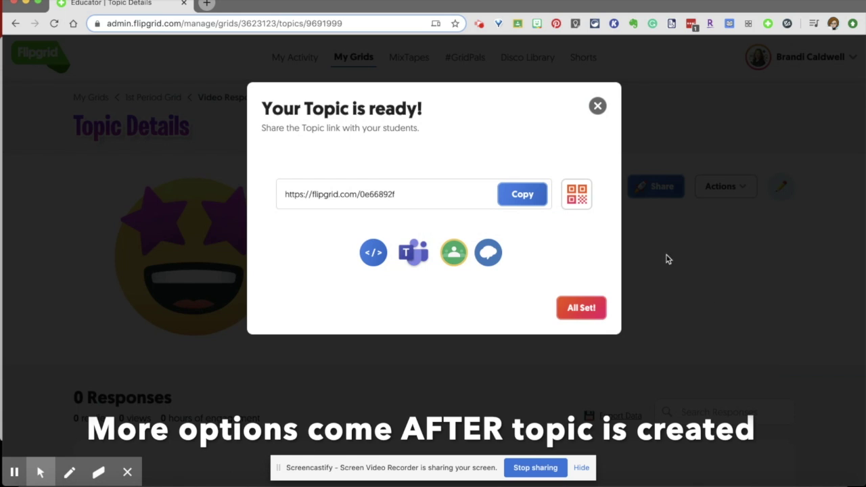
# Copy the Video Response topic's share link
pyautogui.click(521, 195)
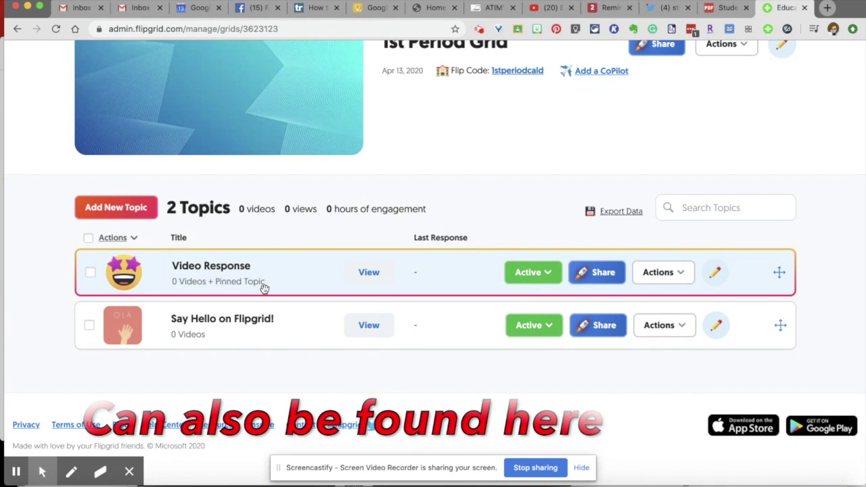
# Open the Video Response topic's edit form and keep its Topic Status set to Active
pyautogui.click(716, 276)
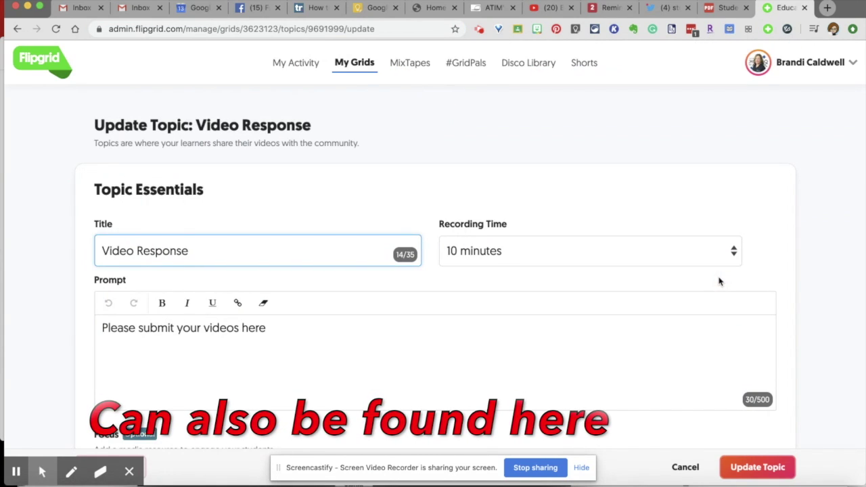
pyautogui.scroll(-5, 672, 299)
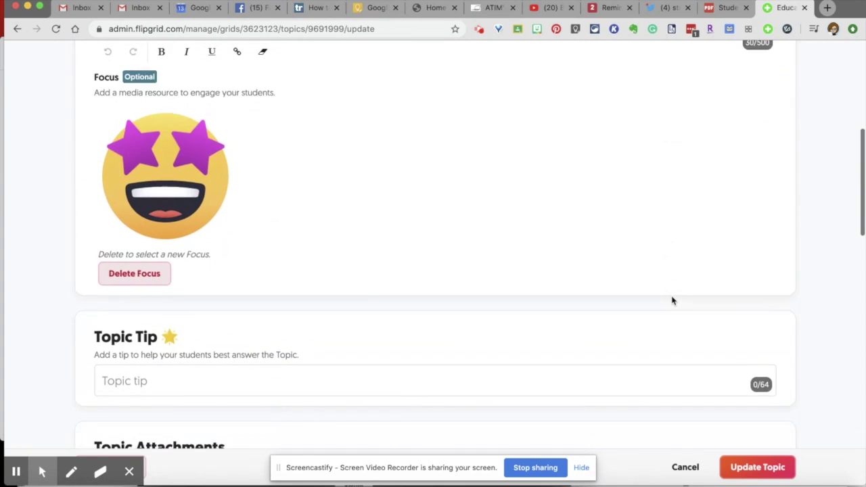
pyautogui.scroll(-4, 672, 300)
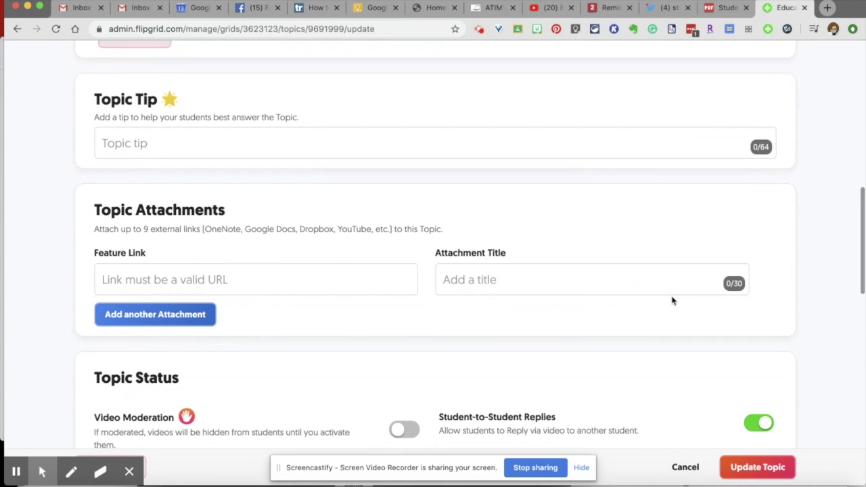
pyautogui.scroll(-1, 528, 318)
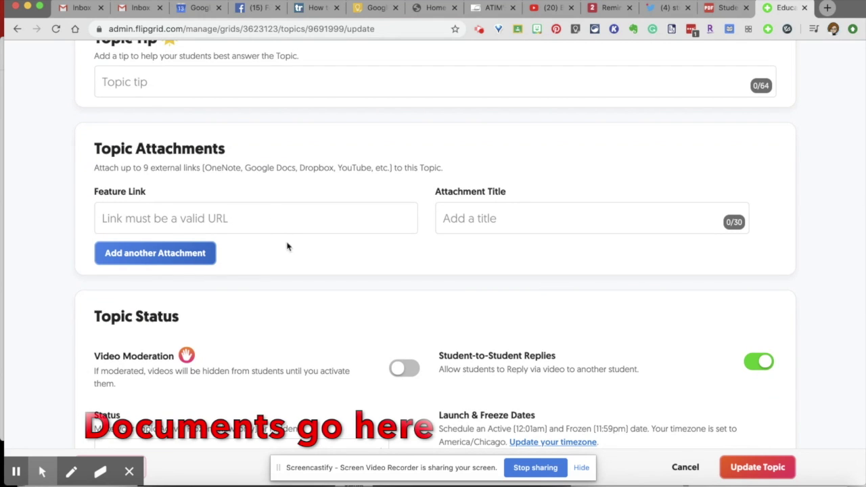
pyautogui.scroll(-3, 282, 242)
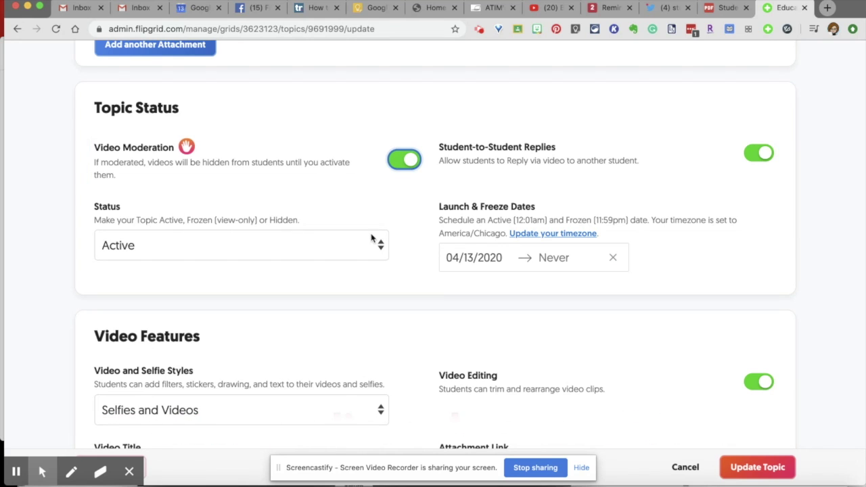
pyautogui.click(371, 247)
pyautogui.click(369, 248)
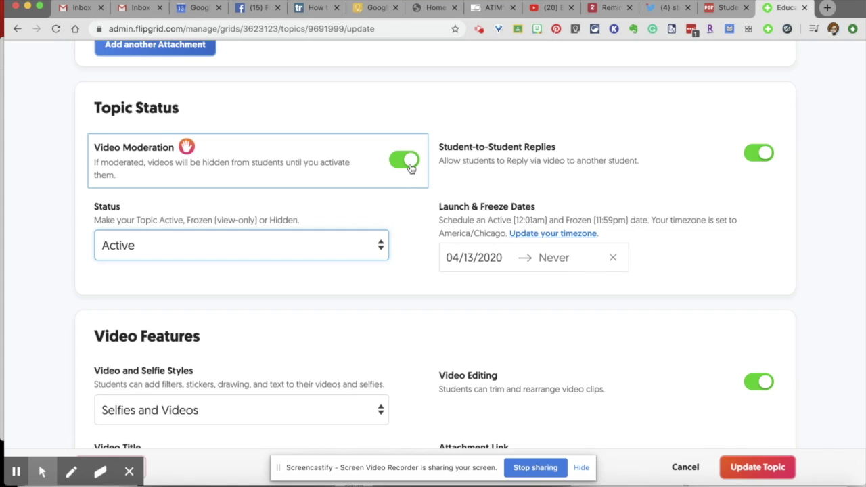
pyautogui.scroll(-5, 406, 165)
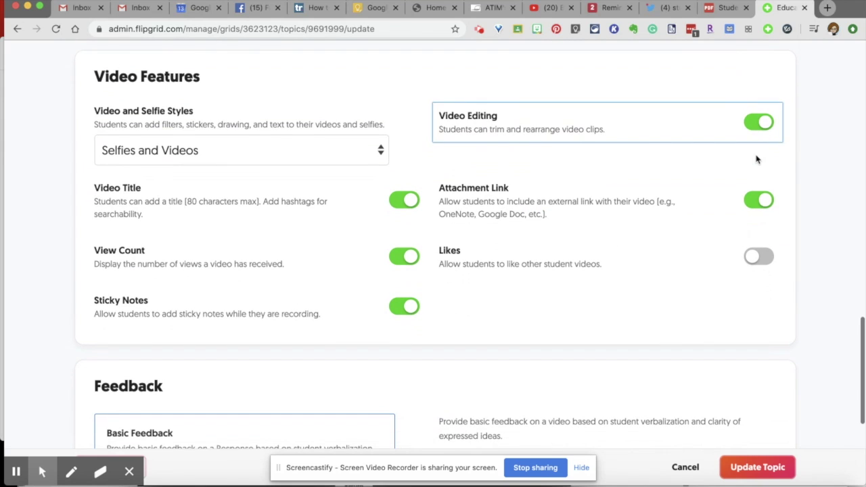
pyautogui.click(307, 152)
pyautogui.click(306, 157)
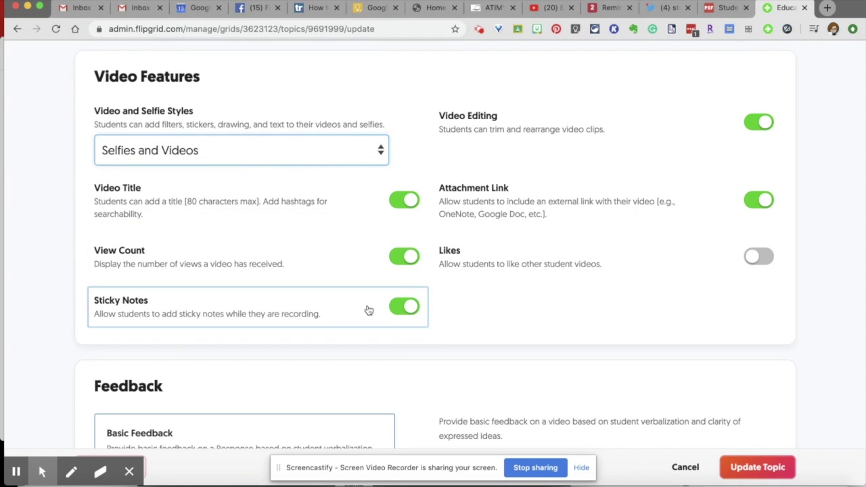
pyautogui.scroll(-2, 568, 292)
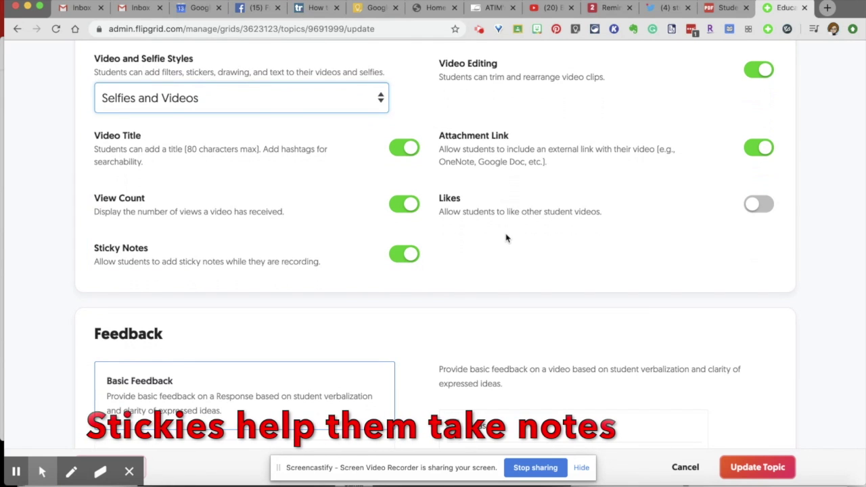
pyautogui.scroll(-1, 506, 238)
pyautogui.scroll(-1, 506, 238)
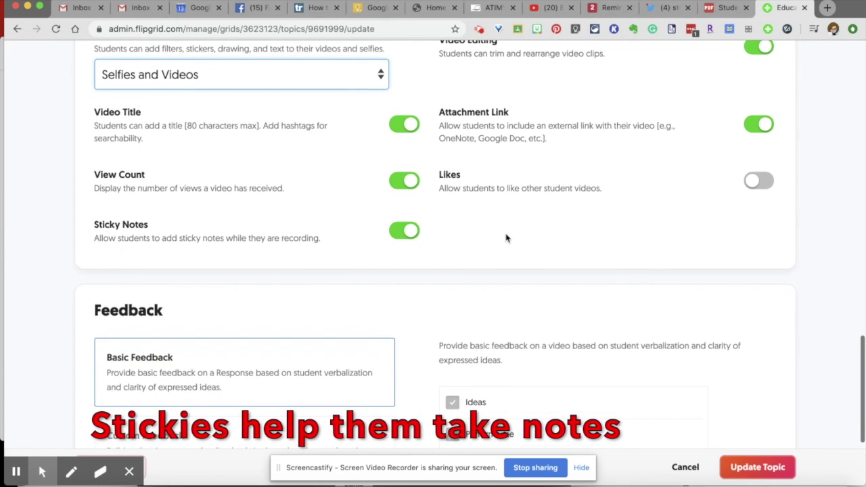
pyautogui.scroll(2, 506, 238)
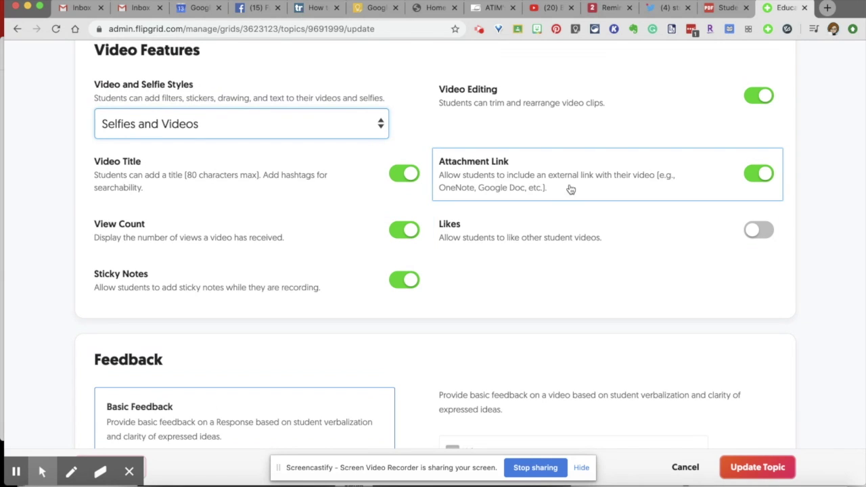
pyautogui.scroll(-2, 589, 189)
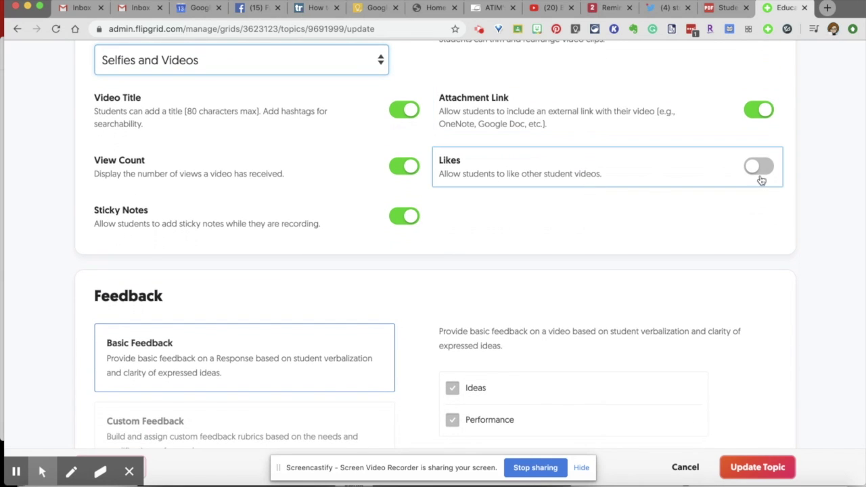
pyautogui.scroll(-3, 670, 191)
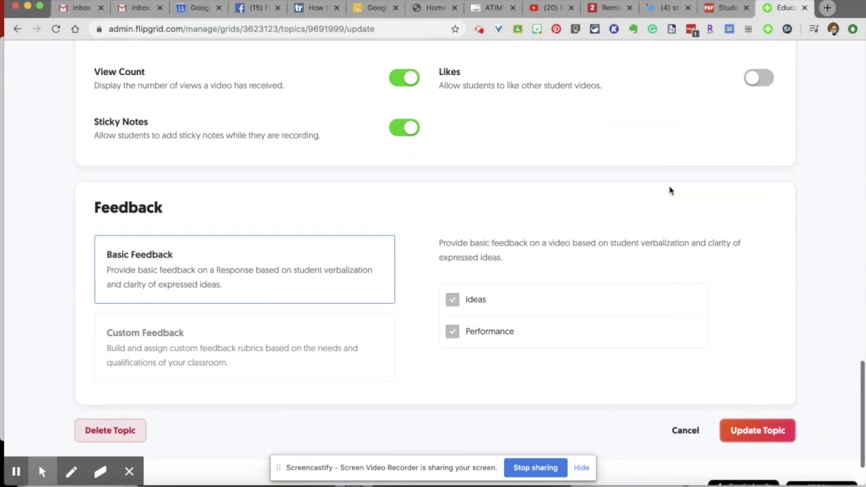
pyautogui.scroll(5, 650, 155)
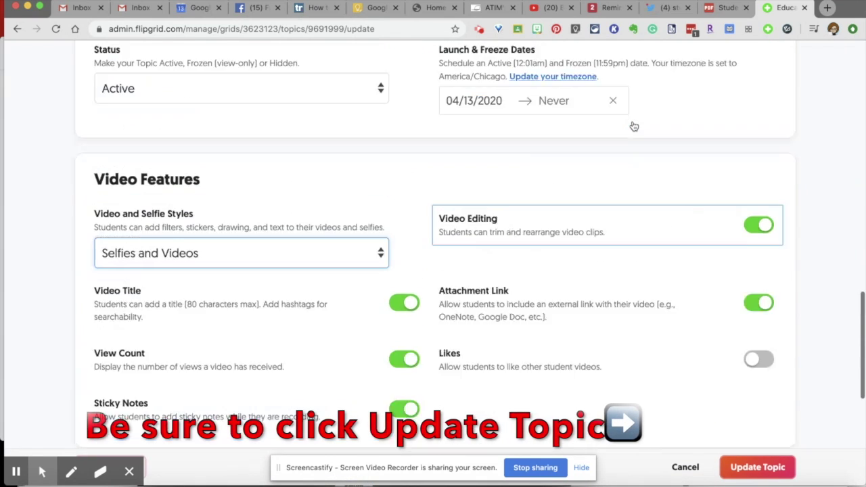
pyautogui.scroll(15, 632, 122)
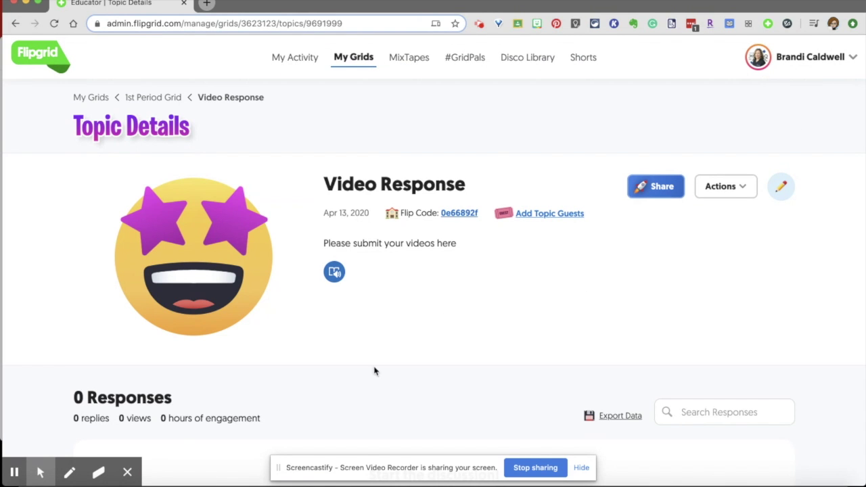
# Open the topic's student view from its Flip Code link and sign in with a Microsoft account
pyautogui.scroll(-3, 542, 363)
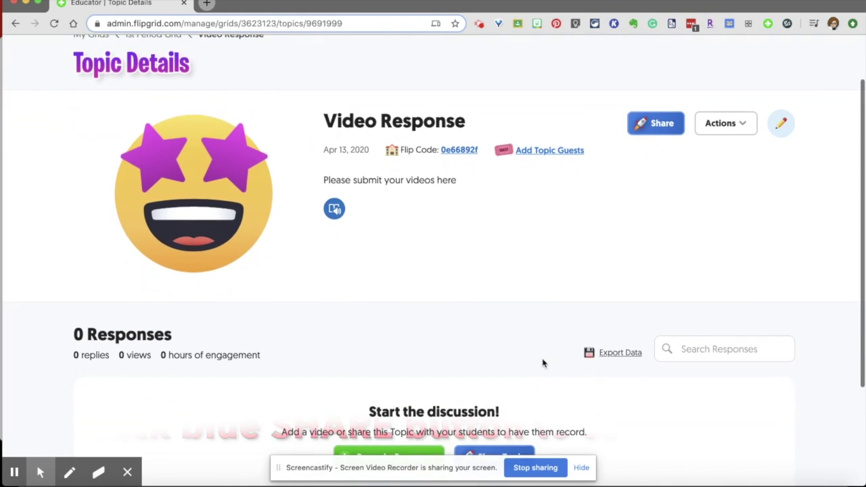
pyautogui.scroll(3, 466, 271)
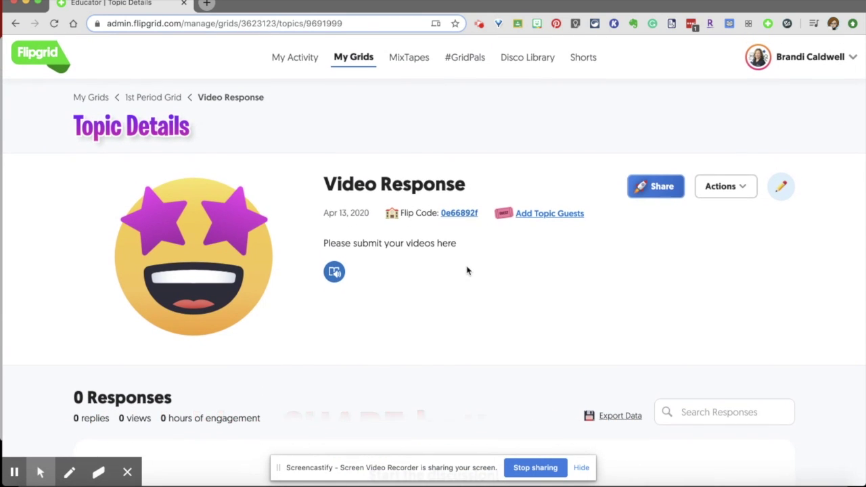
pyautogui.click(460, 216)
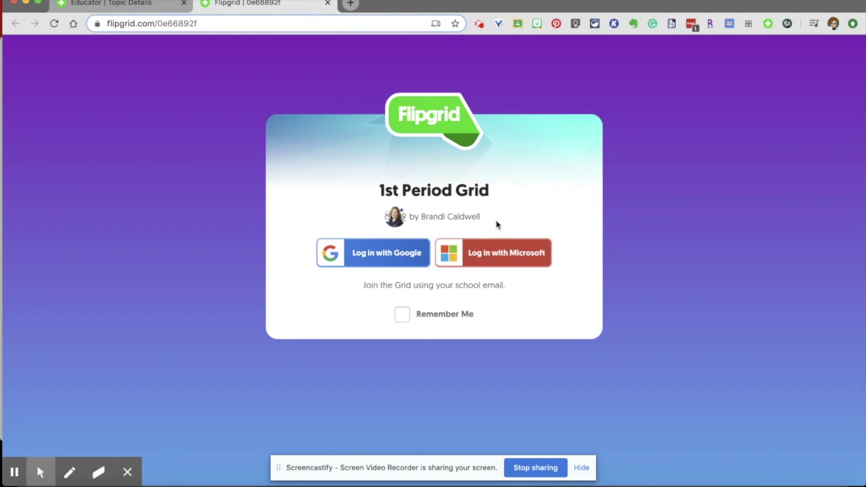
pyautogui.click(507, 252)
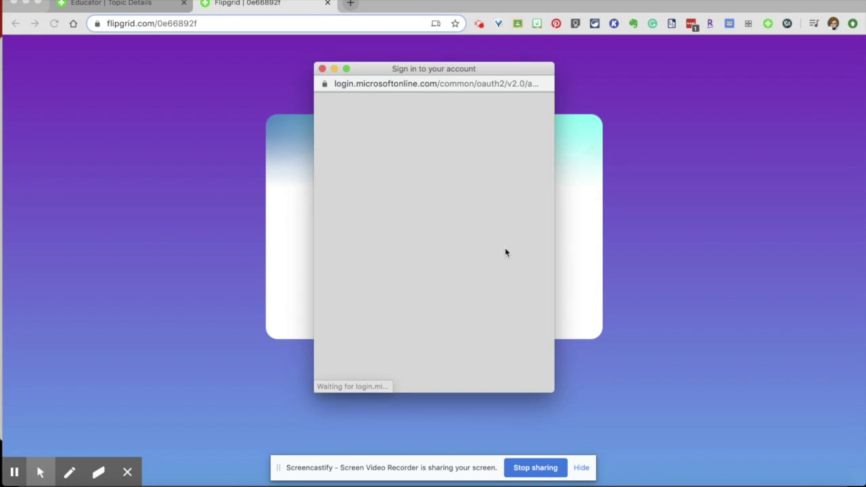
pyautogui.click(450, 175)
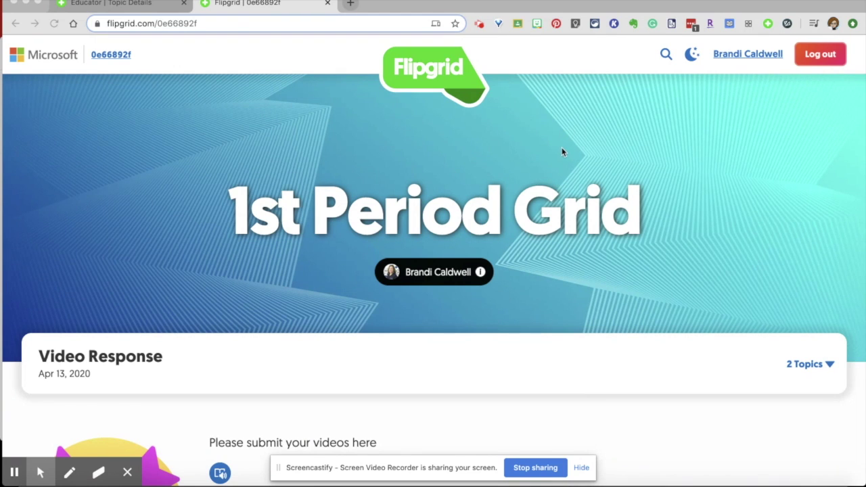
# Start recording a new student response to the Video Response topic
pyautogui.scroll(-5, 561, 152)
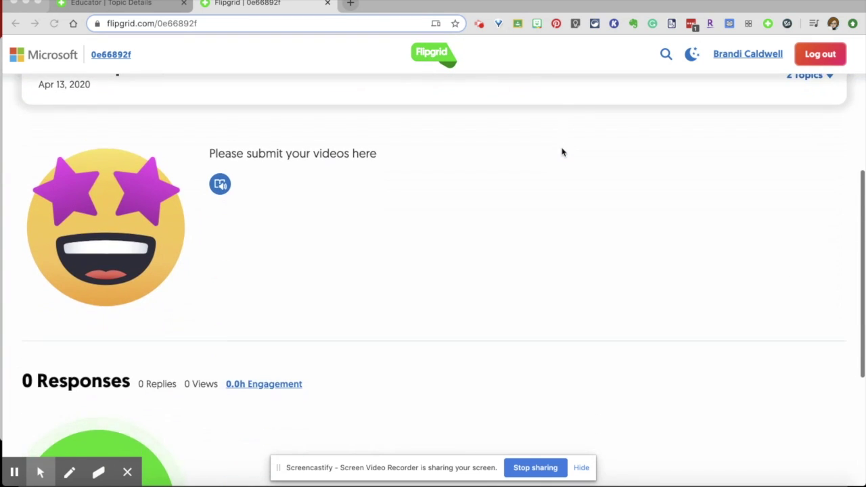
pyautogui.scroll(-1, 561, 152)
pyautogui.scroll(-1, 562, 153)
pyautogui.scroll(3, 561, 152)
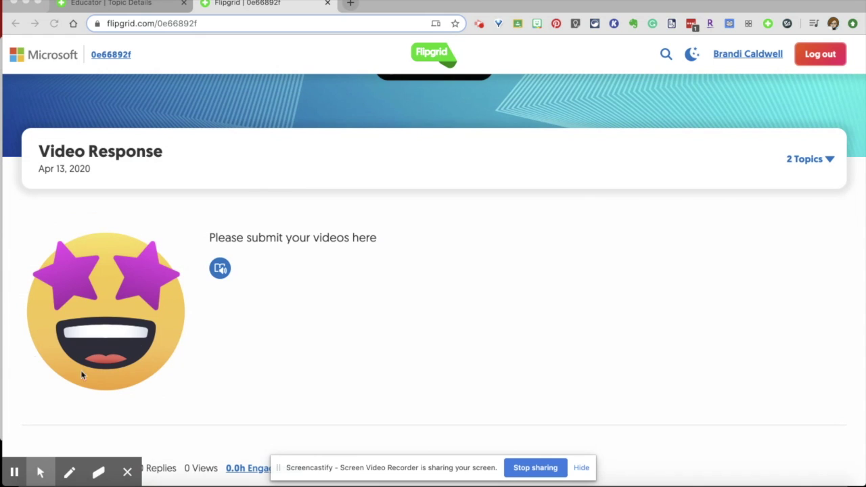
pyautogui.scroll(-4, 142, 343)
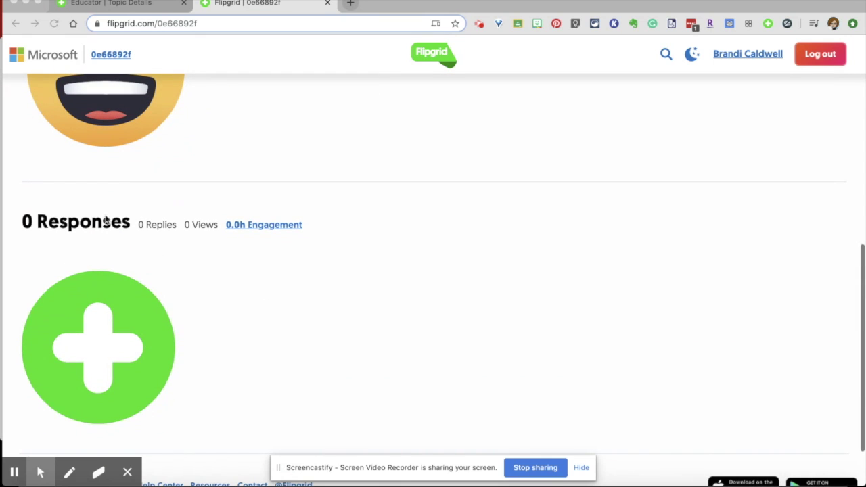
pyautogui.scroll(-1, 241, 251)
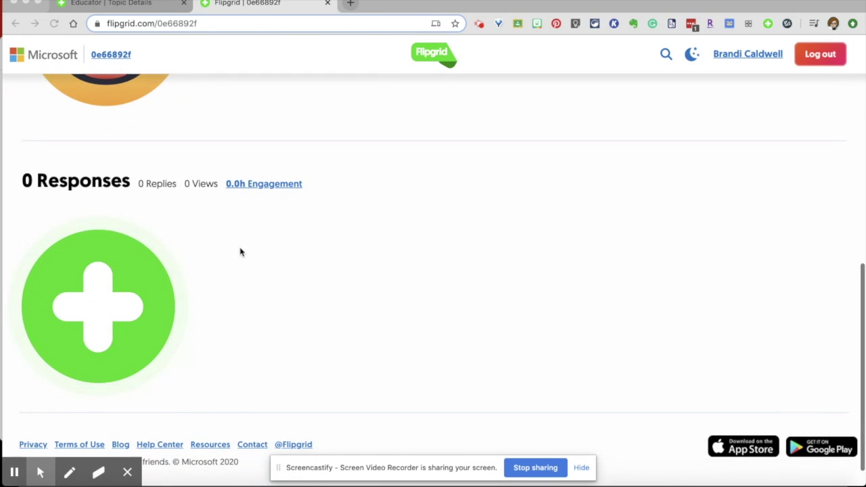
pyautogui.click(115, 294)
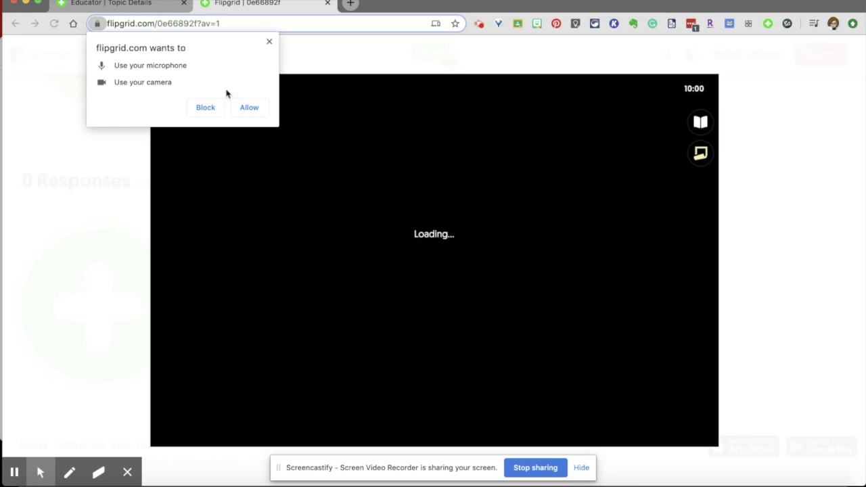
# Allow camera and microphone access, then show the recorder's additional video options
pyautogui.click(249, 108)
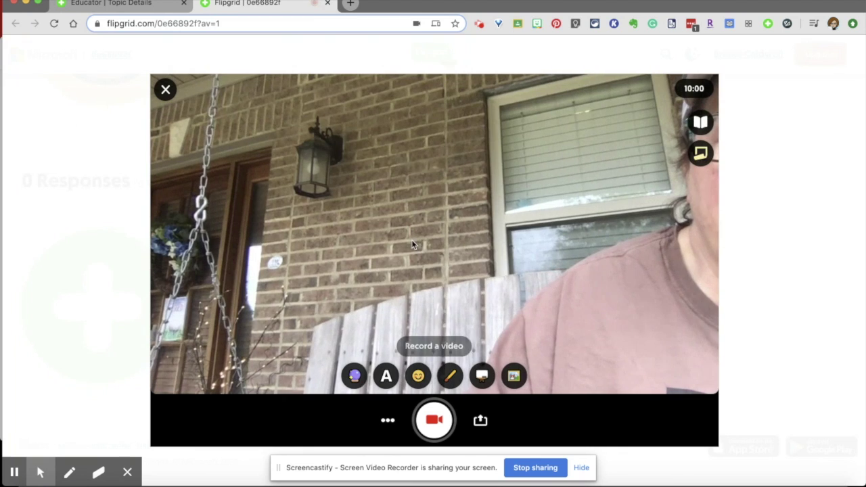
pyautogui.click(387, 420)
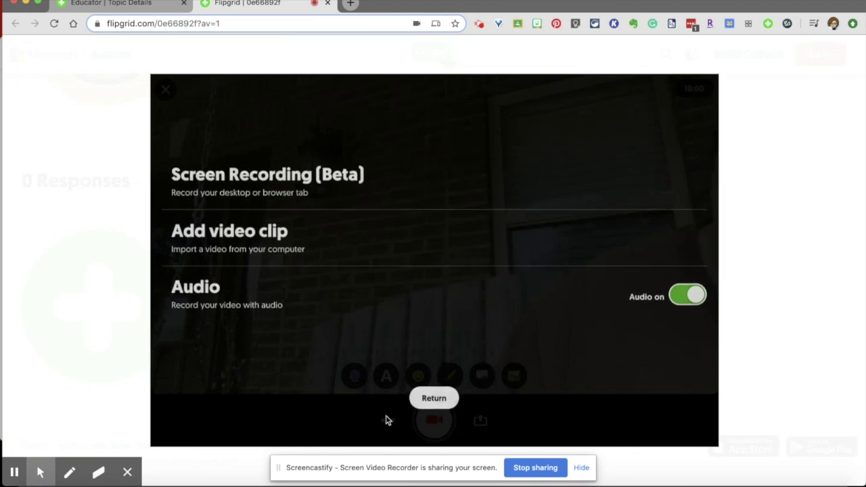